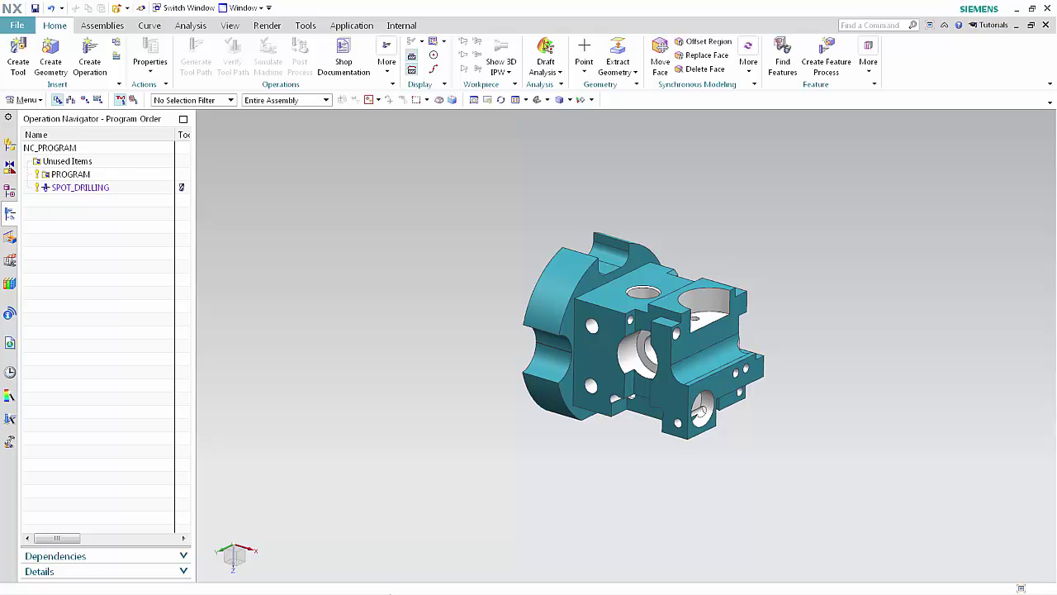
# Step: Open SPOT_DRILLING's settings and review the tool list, currently set to UGT0321_003
pyautogui.click(48, 189)
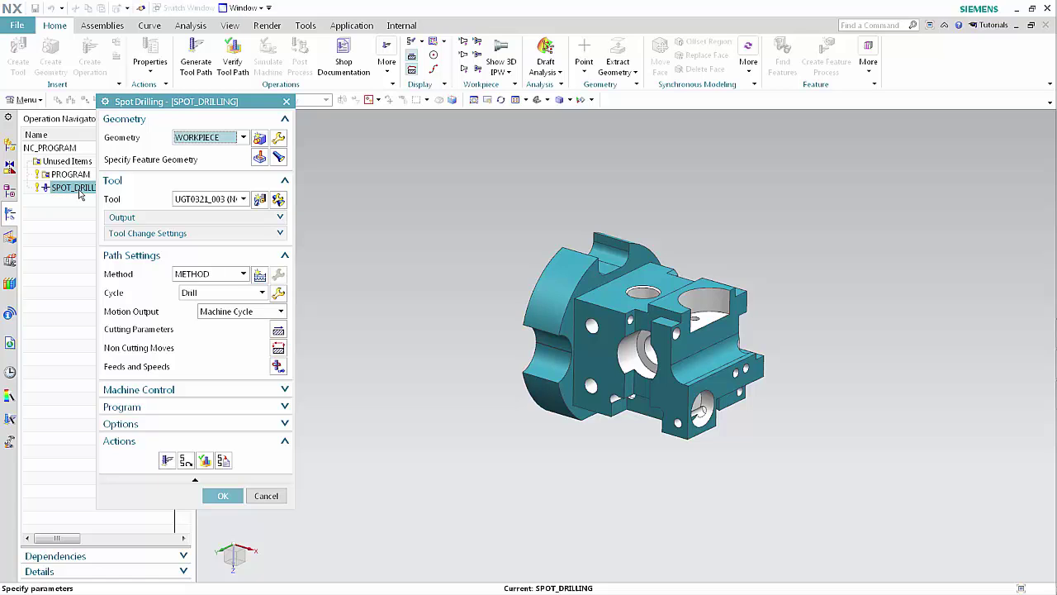
pyautogui.click(243, 201)
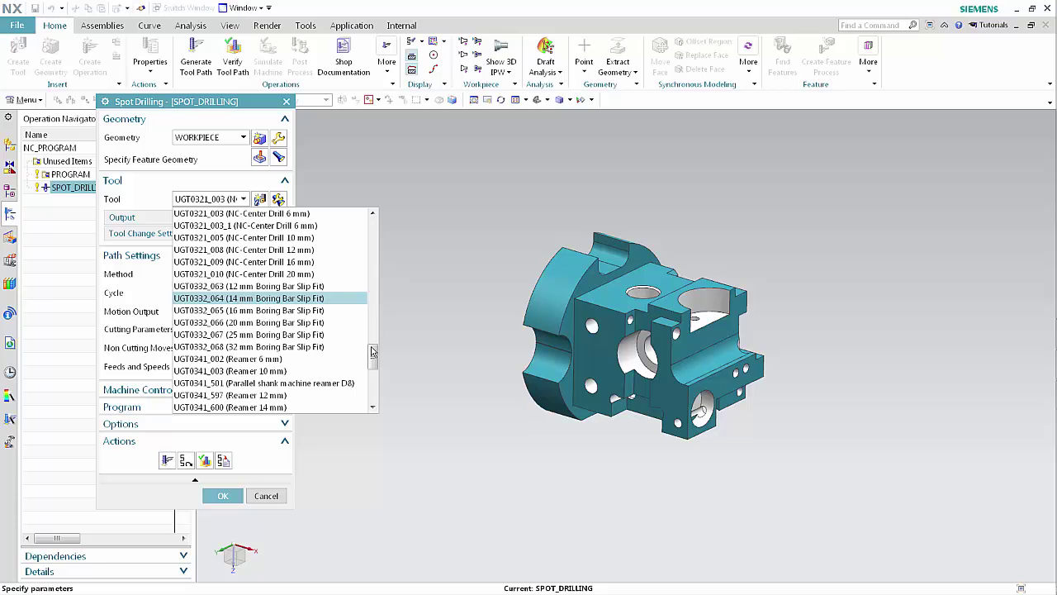
pyautogui.moveTo(372, 358); pyautogui.dragTo(373, 402)
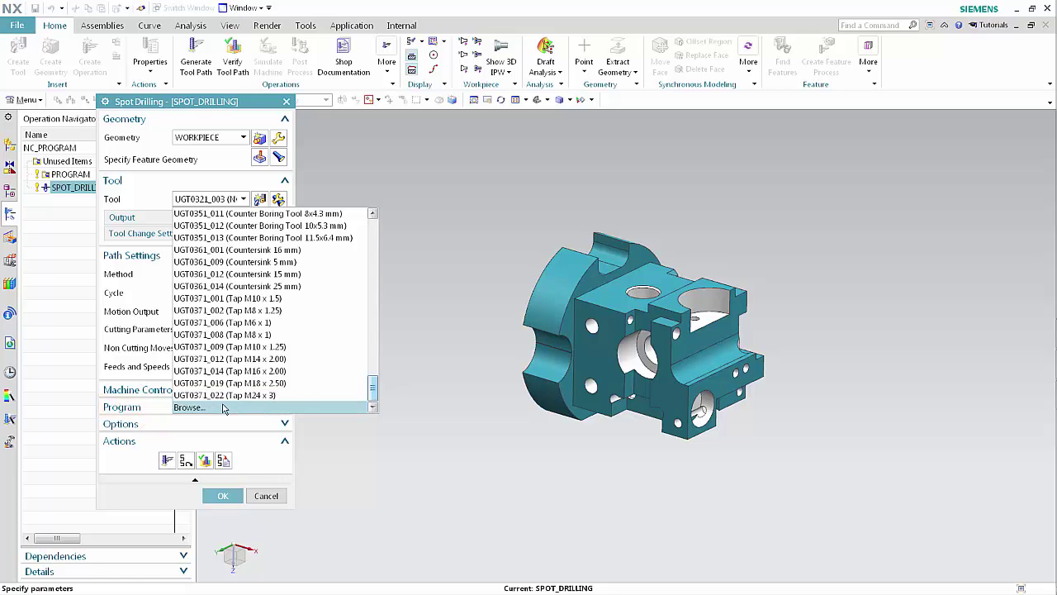
# Step: Replace the spot-drilling tool with the SPOT_DRILL library's 10 mm center drill UGT0321_005
pyautogui.click(219, 408)
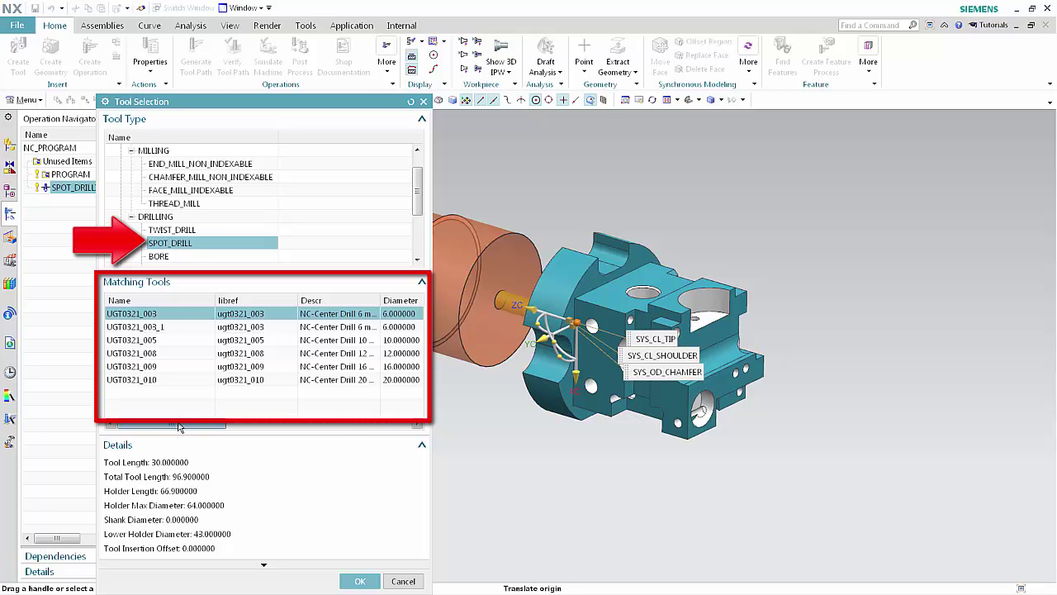
pyautogui.moveTo(182, 426)
pyautogui.mouseDown()
pyautogui.moveTo(390, 431)
pyautogui.moveTo(172, 427)
pyautogui.mouseUp()
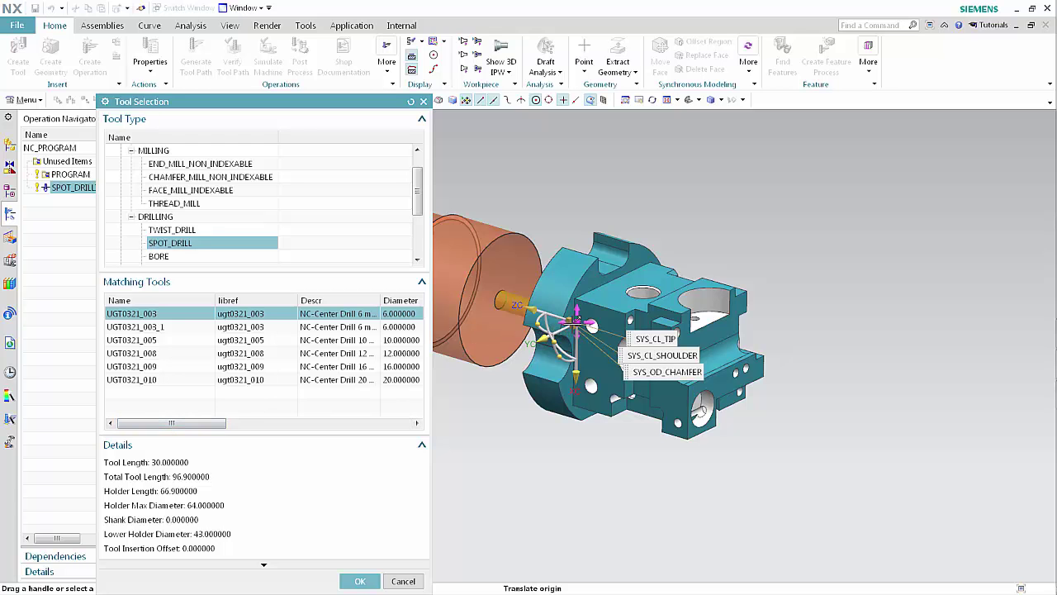
pyautogui.moveTo(576, 318); pyautogui.dragTo(854, 337)
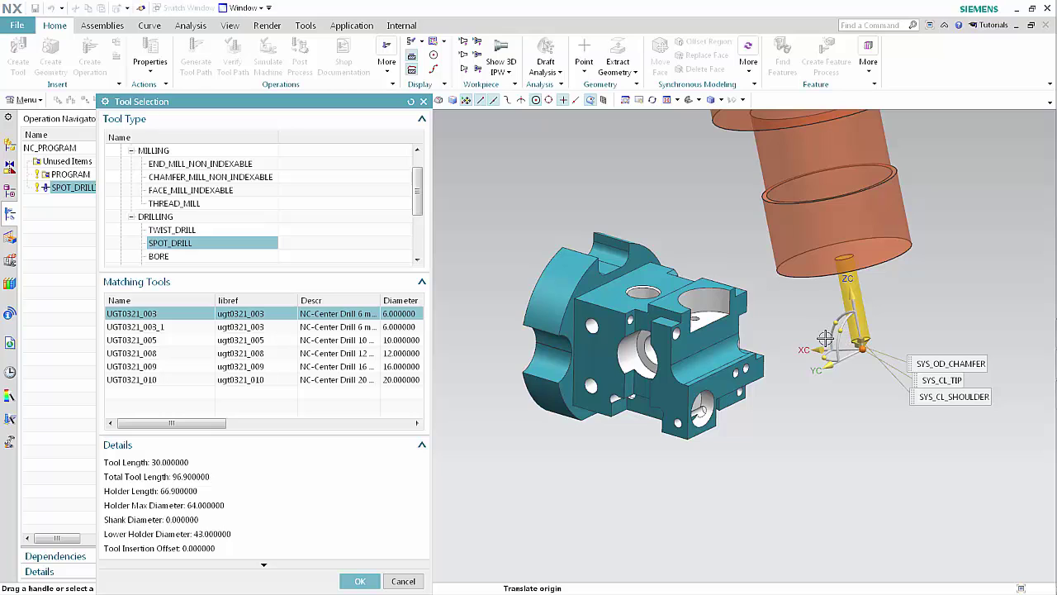
pyautogui.click(199, 339)
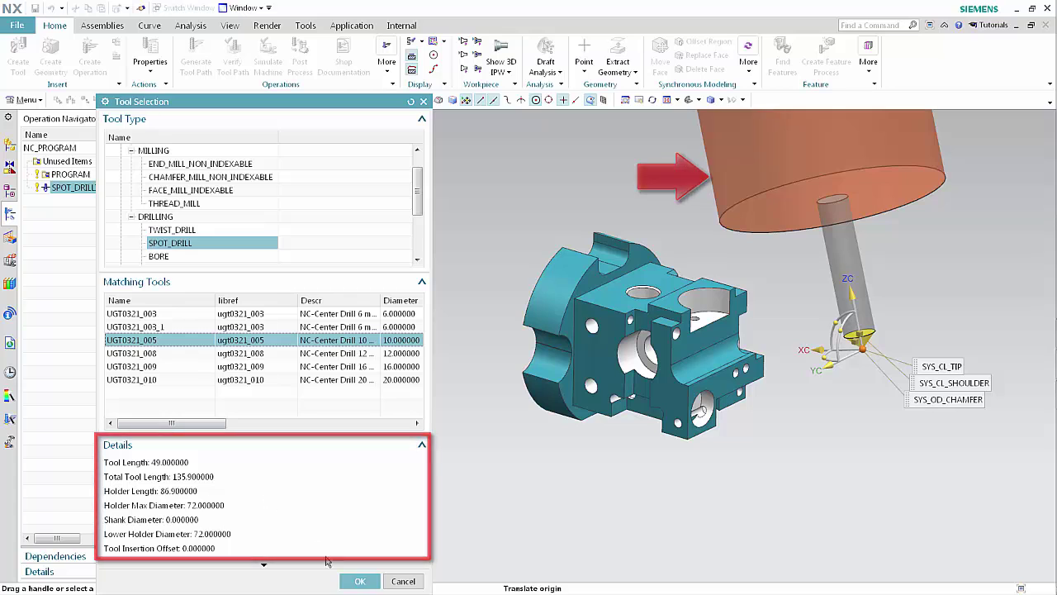
pyautogui.click(349, 582)
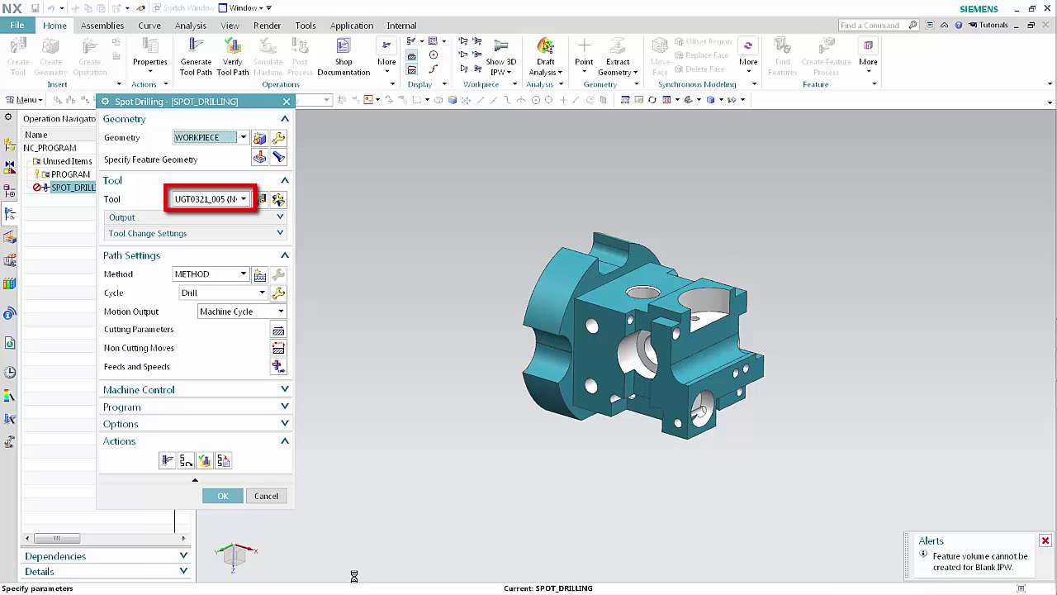
# Step: Generate the SPOT_DRILLING tool path, close its dialog and fit the part in view
pyautogui.click(168, 461)
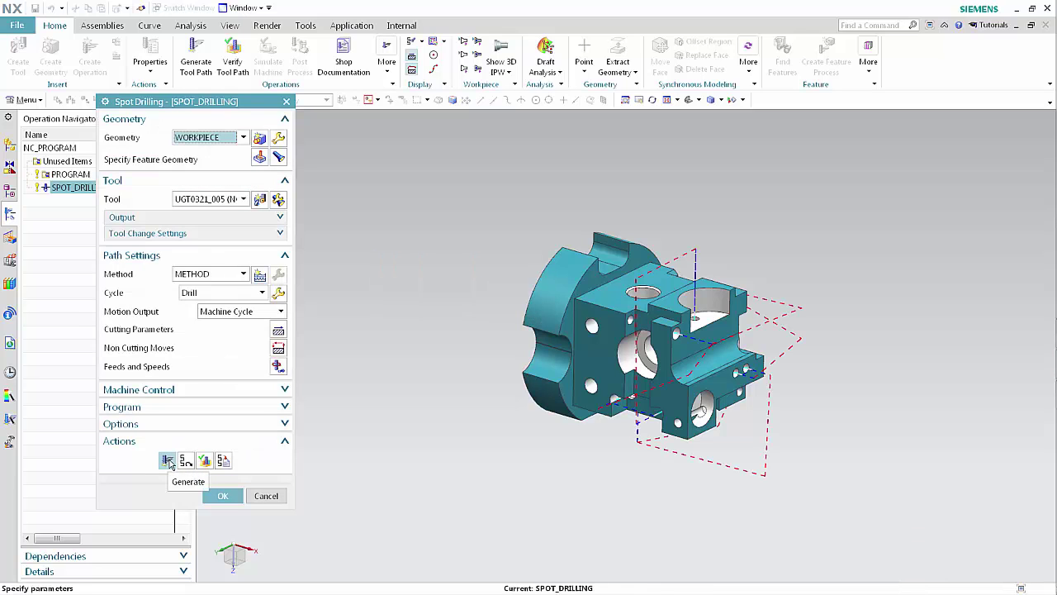
pyautogui.click(221, 496)
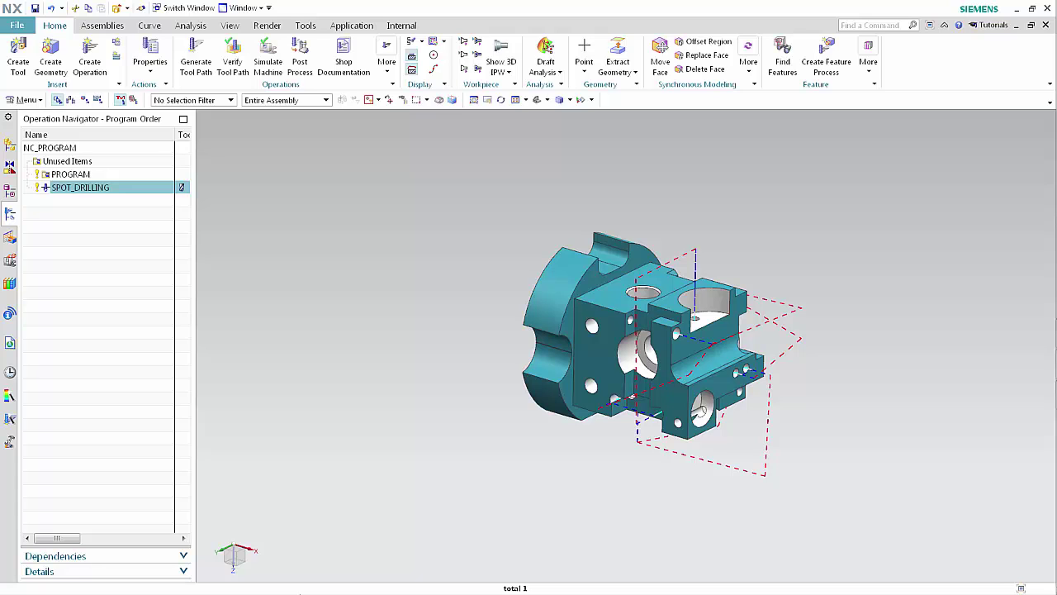
pyautogui.hotkey('ctrl', 'f')
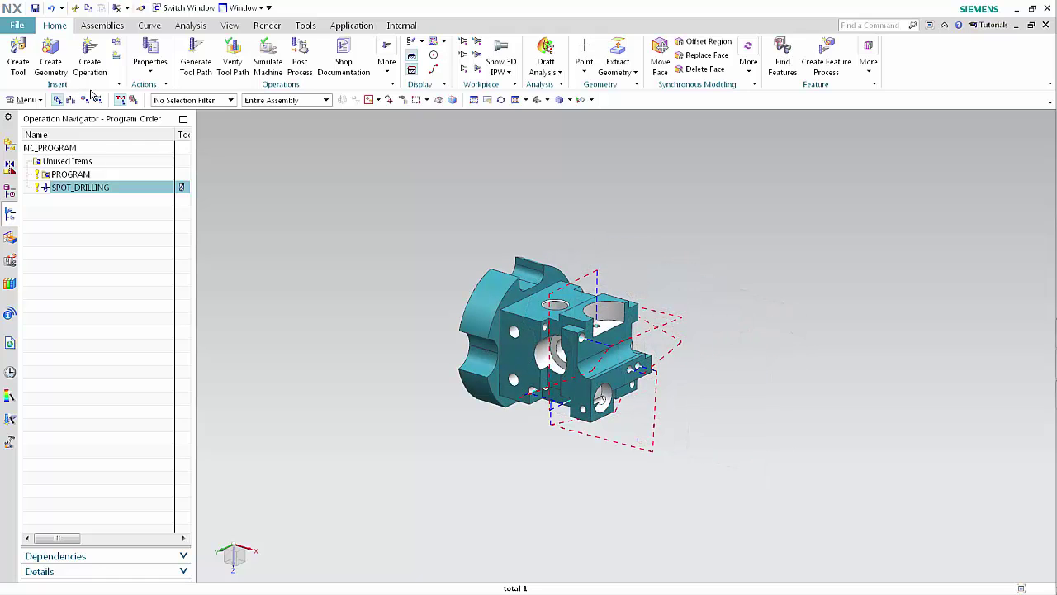
# Step: Start a mill_planar FLOOR_WALL operation with the non-indexable 8 mm end mill UGT0201_007 from the library
pyautogui.click(90, 54)
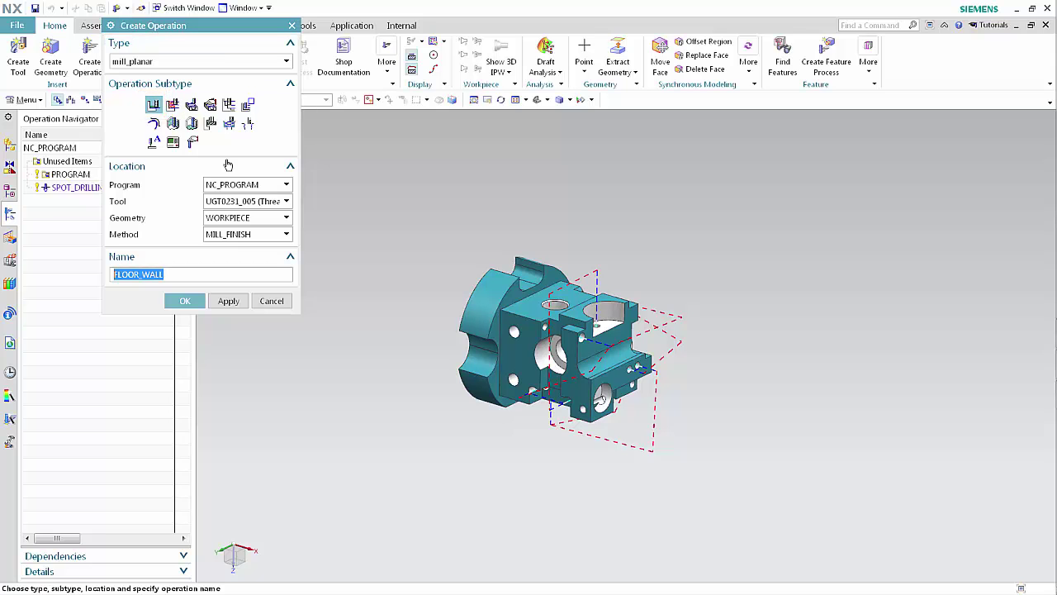
pyautogui.click(279, 202)
pyautogui.scroll(-5, 407, 293)
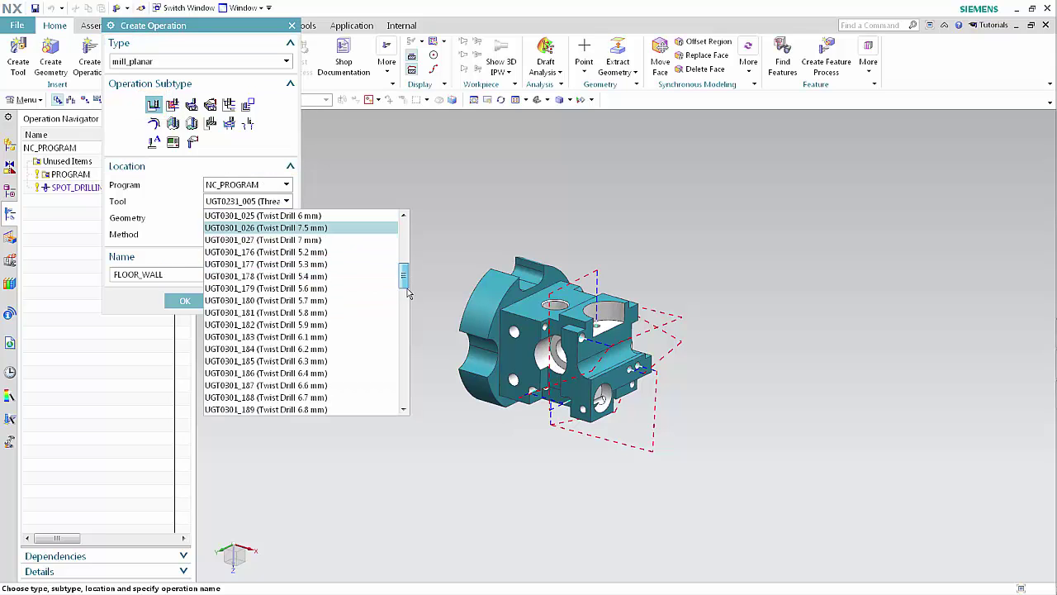
pyautogui.moveTo(408, 294); pyautogui.dragTo(407, 407)
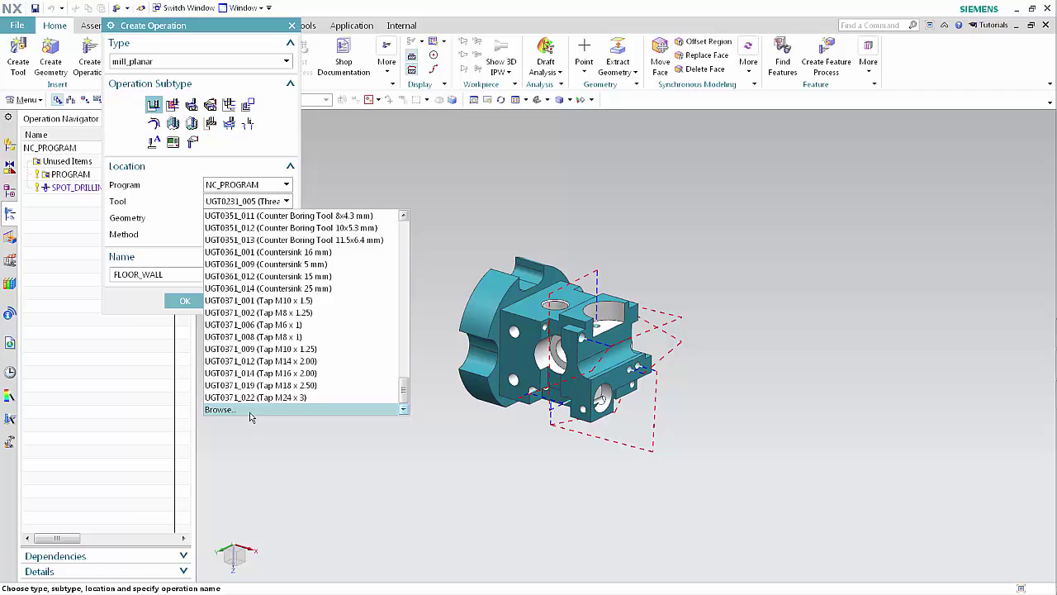
pyautogui.click(220, 409)
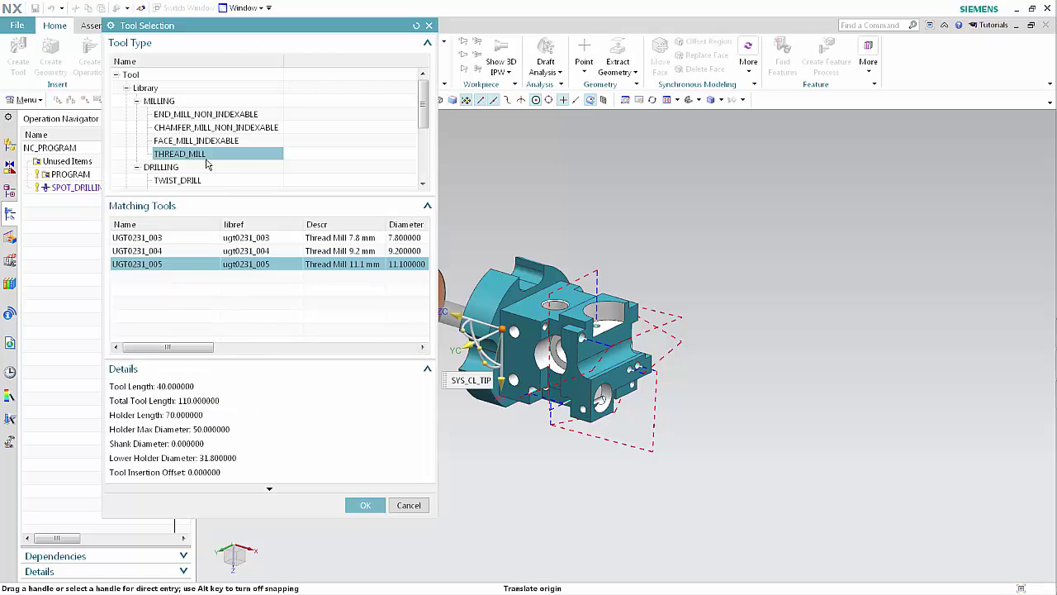
pyautogui.click(211, 115)
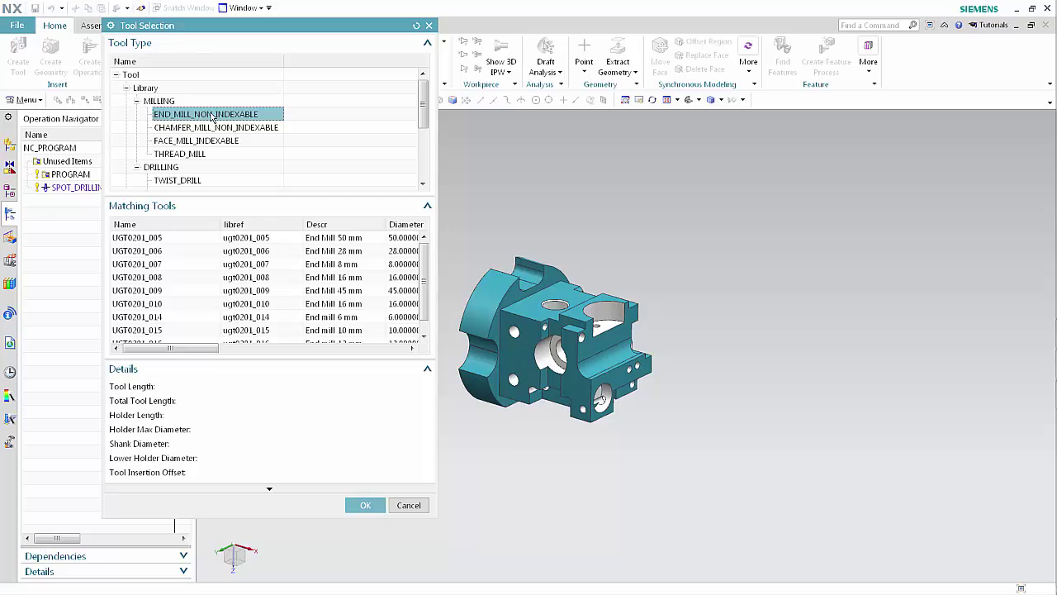
pyautogui.click(172, 264)
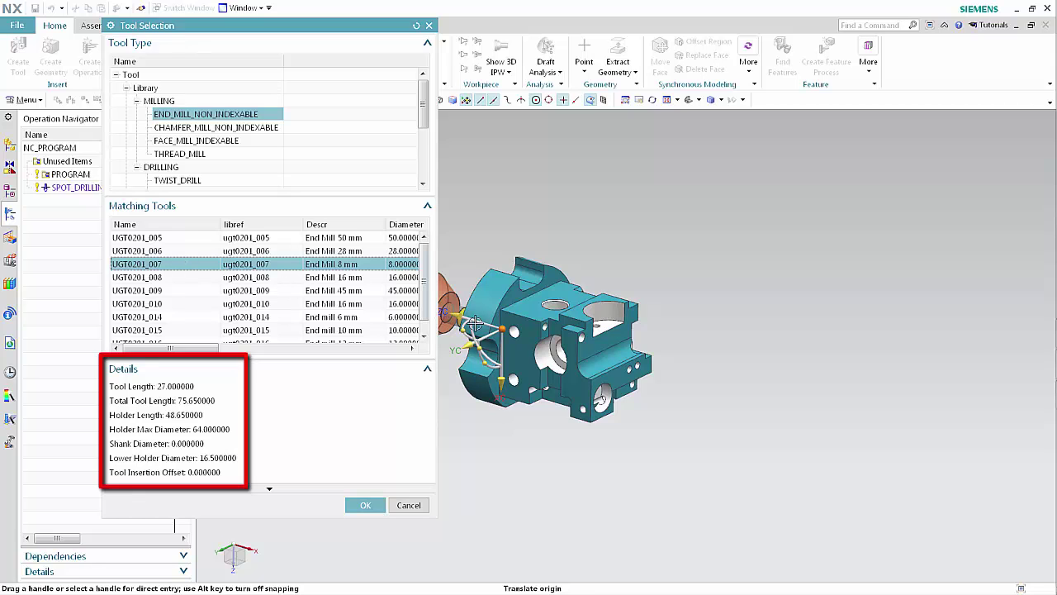
pyautogui.moveTo(585, 337); pyautogui.dragTo(823, 330)
pyautogui.click(815, 347)
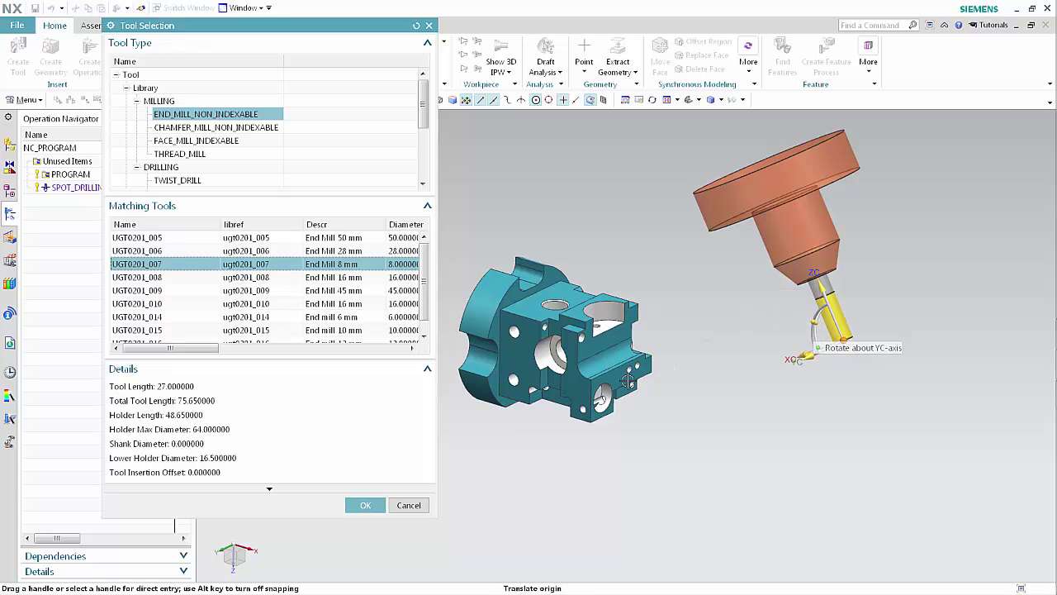
pyautogui.click(365, 505)
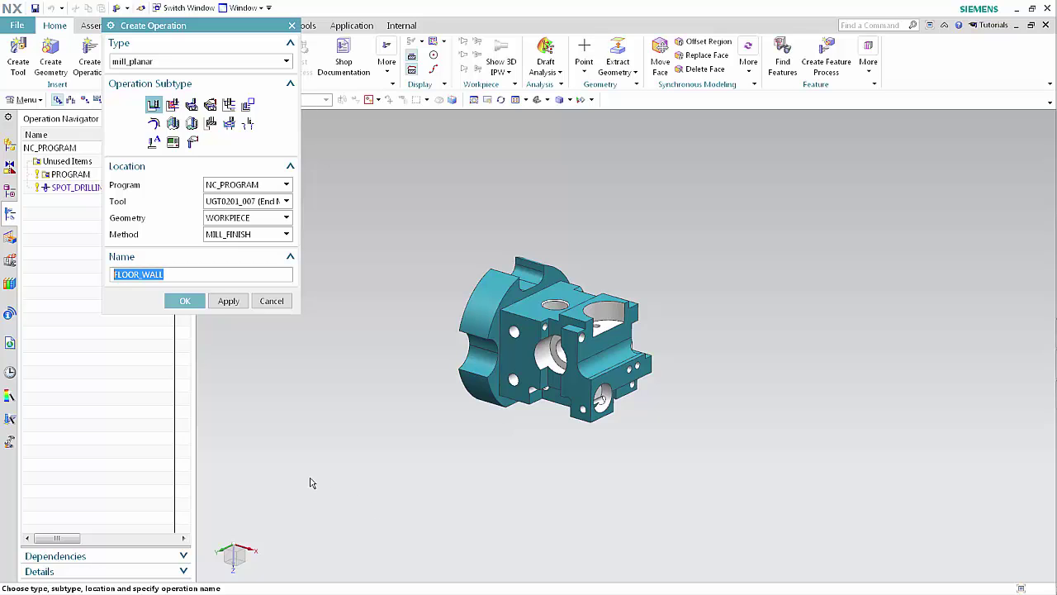
# Step: Create FLOOR_WALL with the part's top face as cut floor, generate its zig toolpath, and close it
pyautogui.click(187, 302)
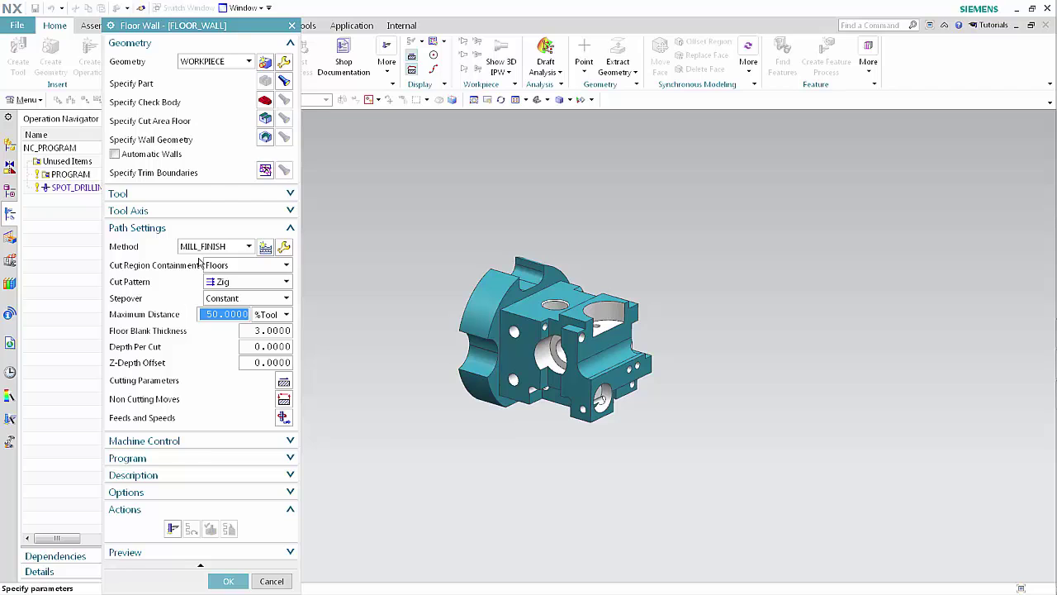
pyautogui.click(265, 120)
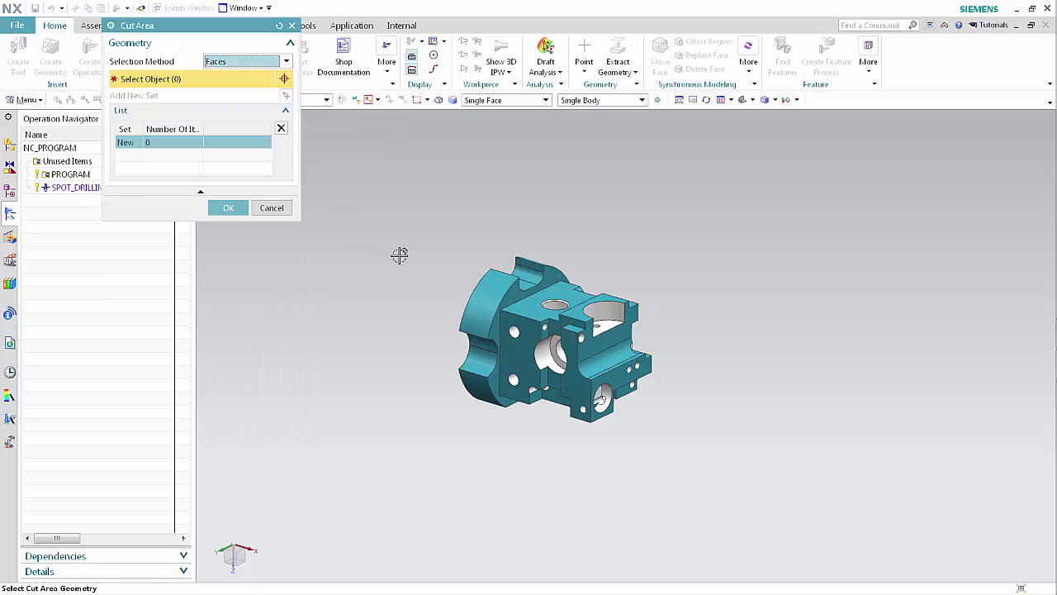
pyautogui.click(520, 306)
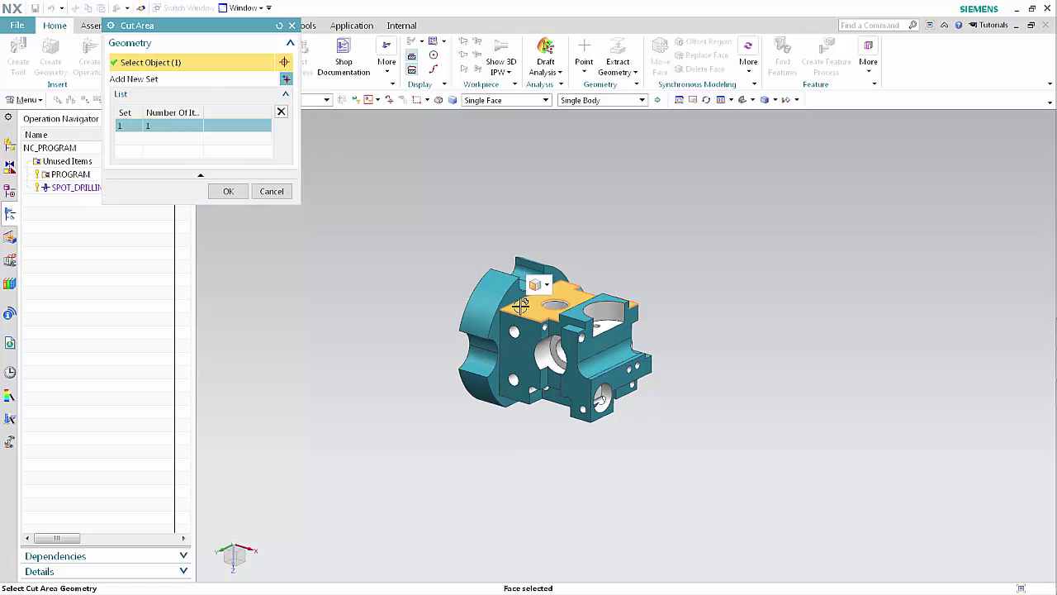
pyautogui.click(228, 192)
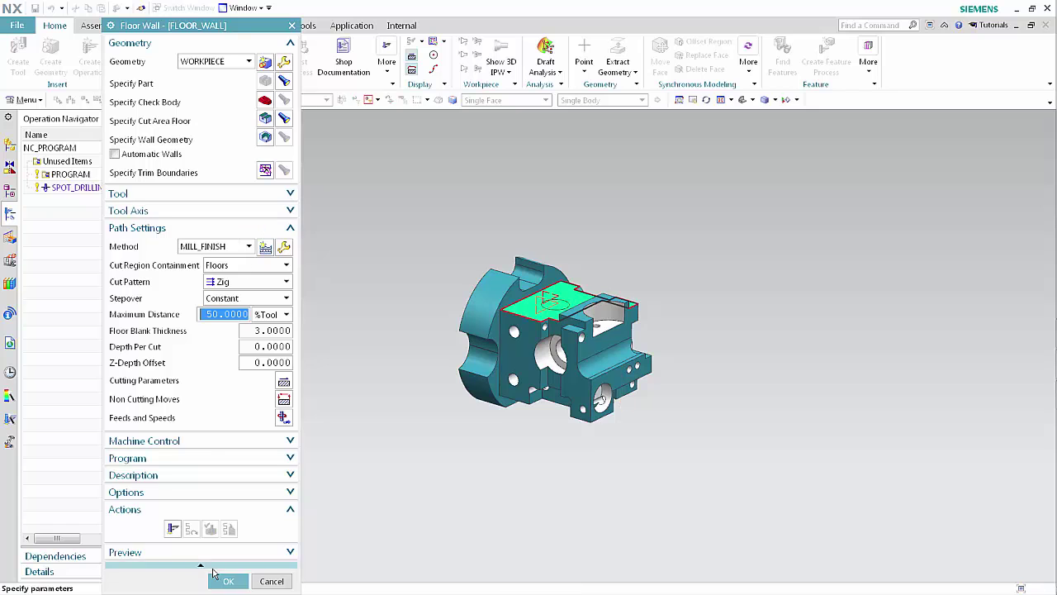
pyautogui.click(174, 533)
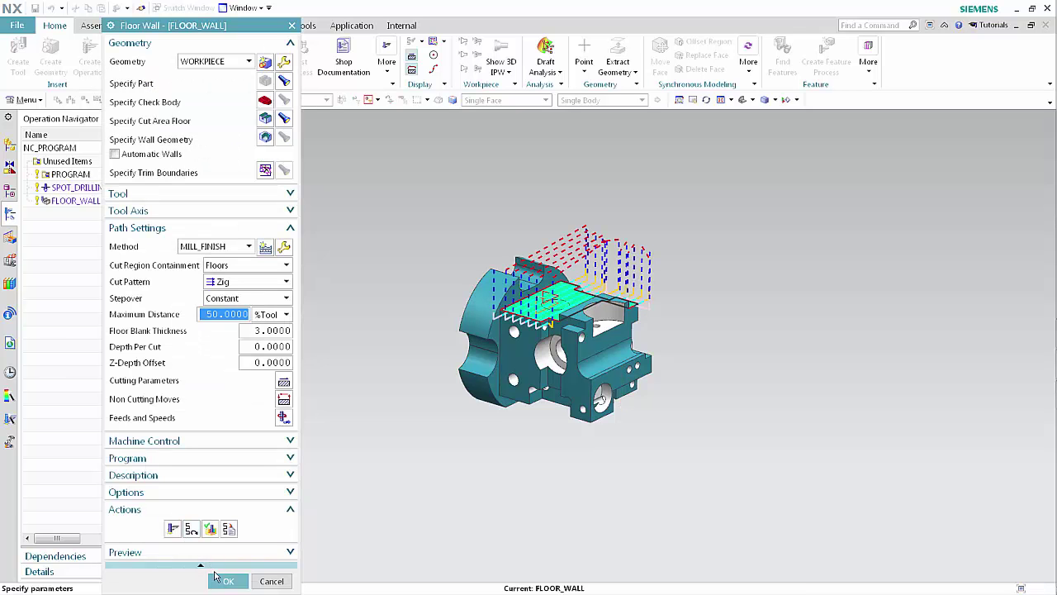
pyautogui.click(227, 582)
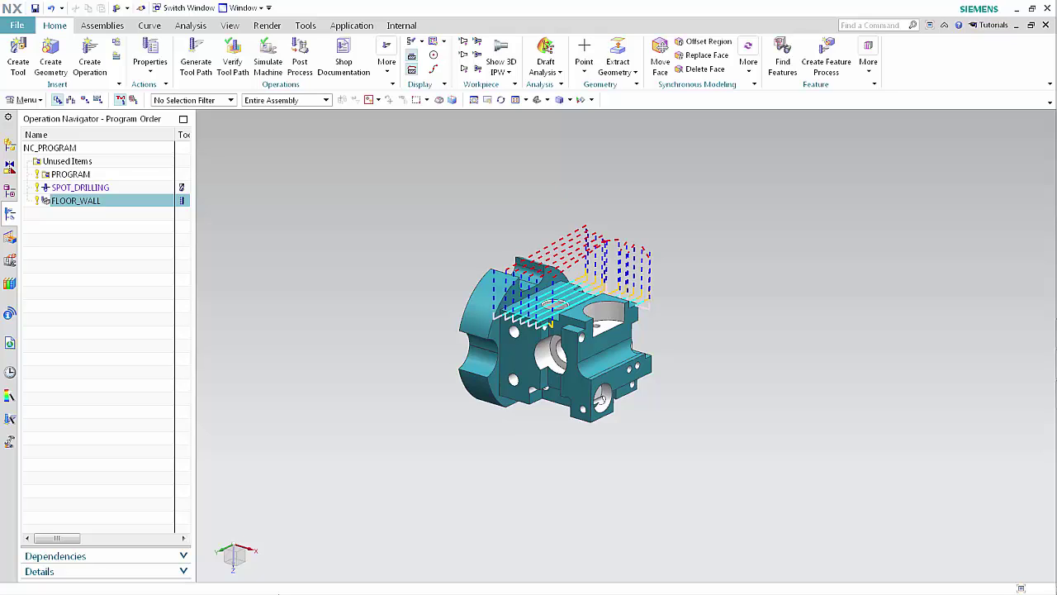
# Step: Start a turning-type Rough Turn OD operation, ROUGH_TURN_OD, and browse the tool library for its tool
pyautogui.click(90, 67)
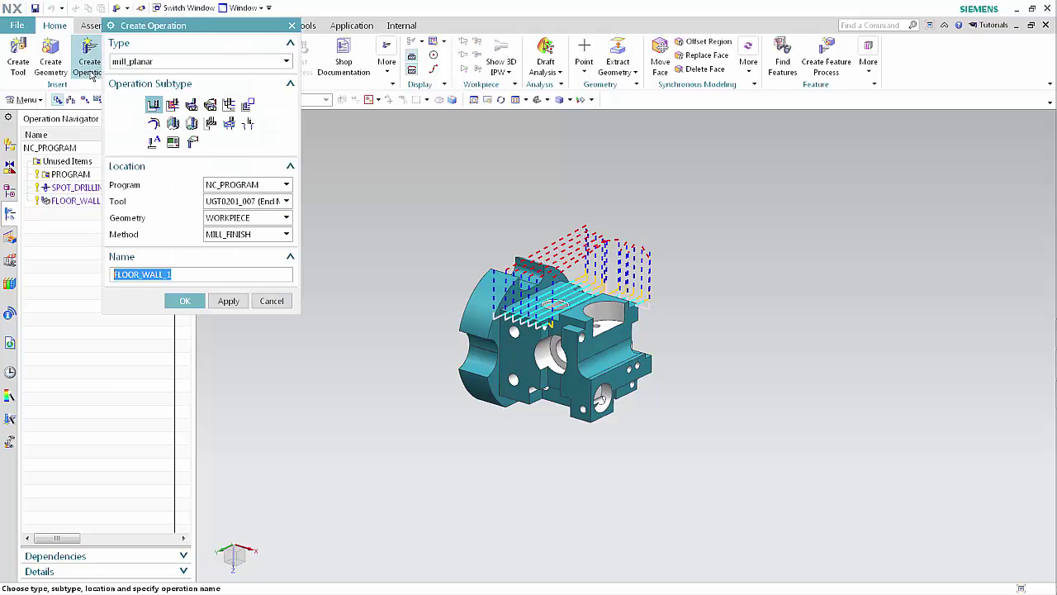
pyautogui.click(126, 64)
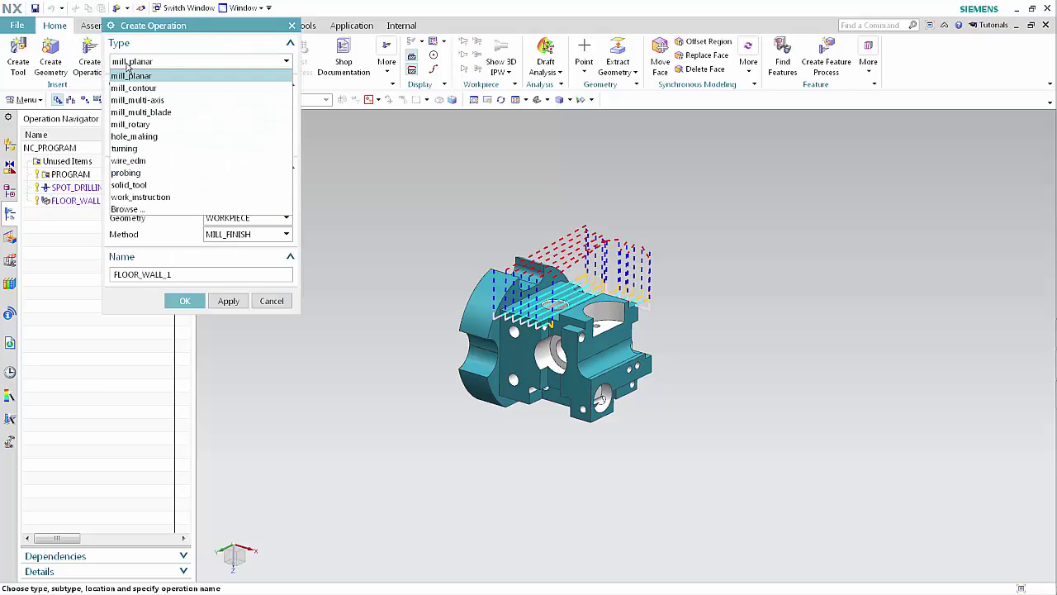
pyautogui.click(126, 149)
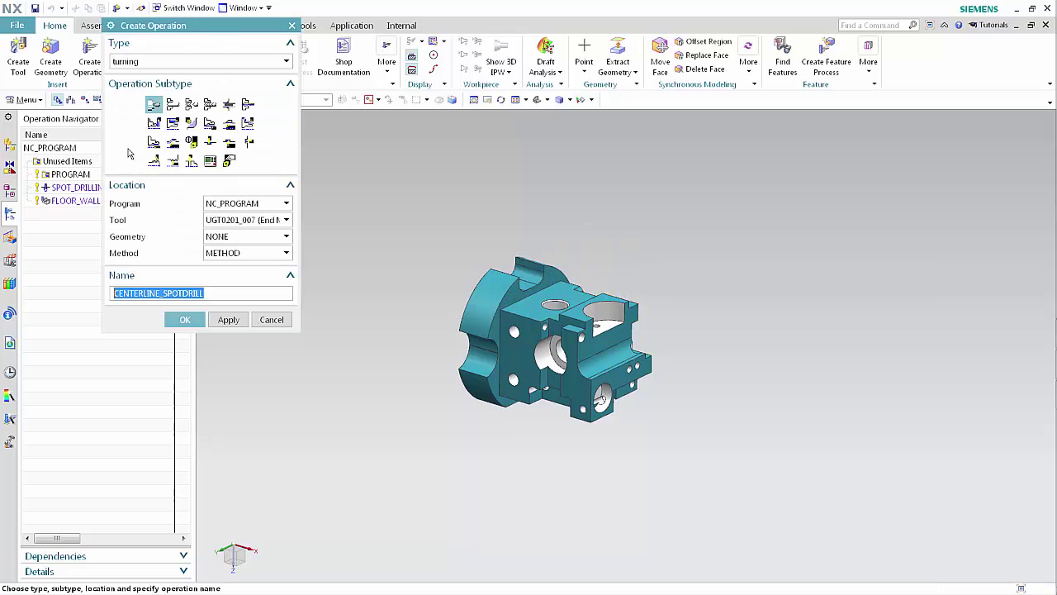
pyautogui.click(173, 123)
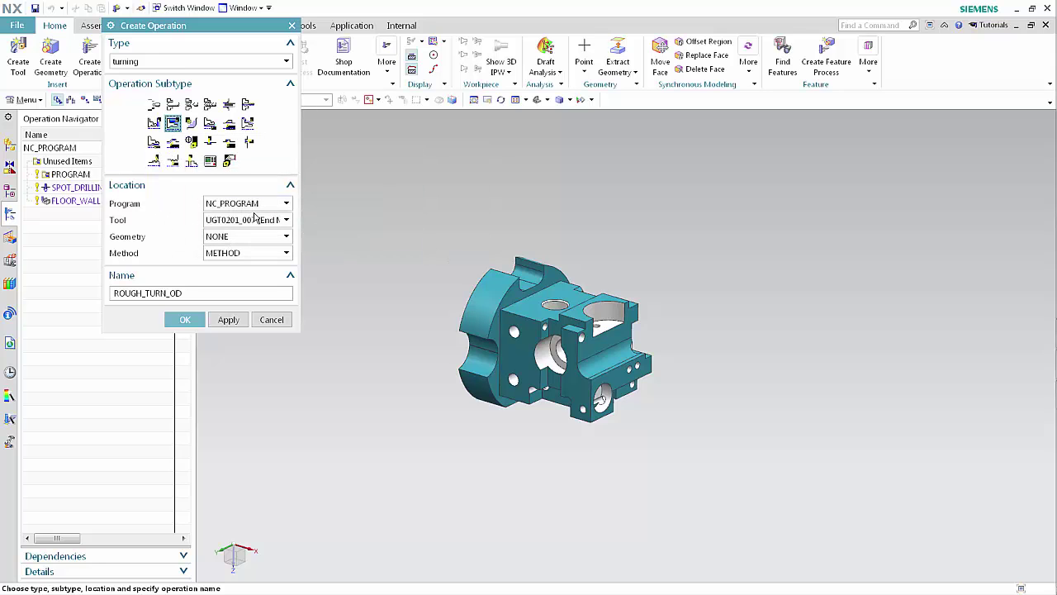
pyautogui.click(286, 219)
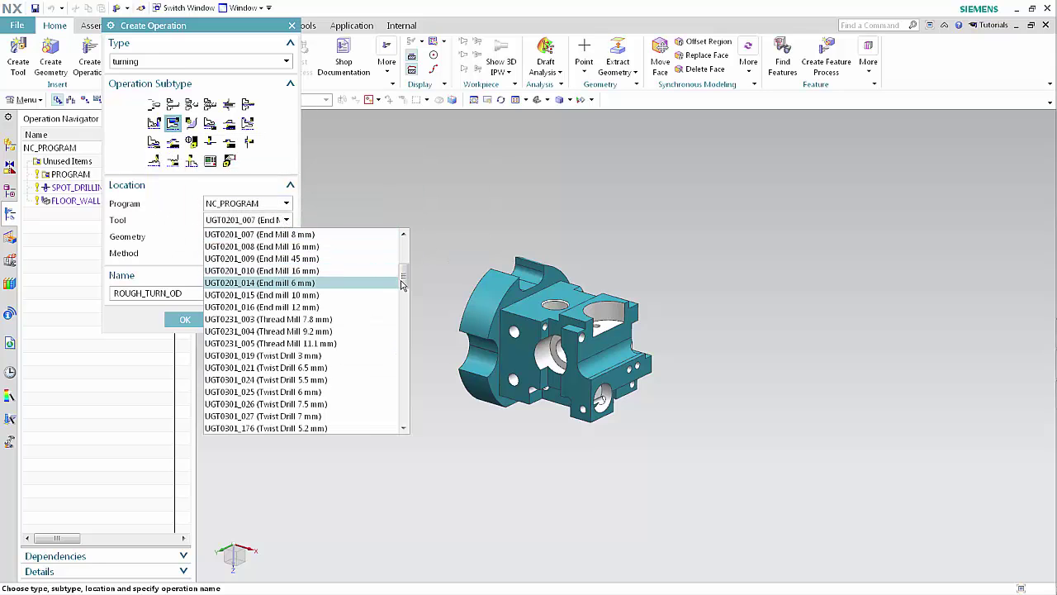
pyautogui.moveTo(403, 284); pyautogui.dragTo(404, 413)
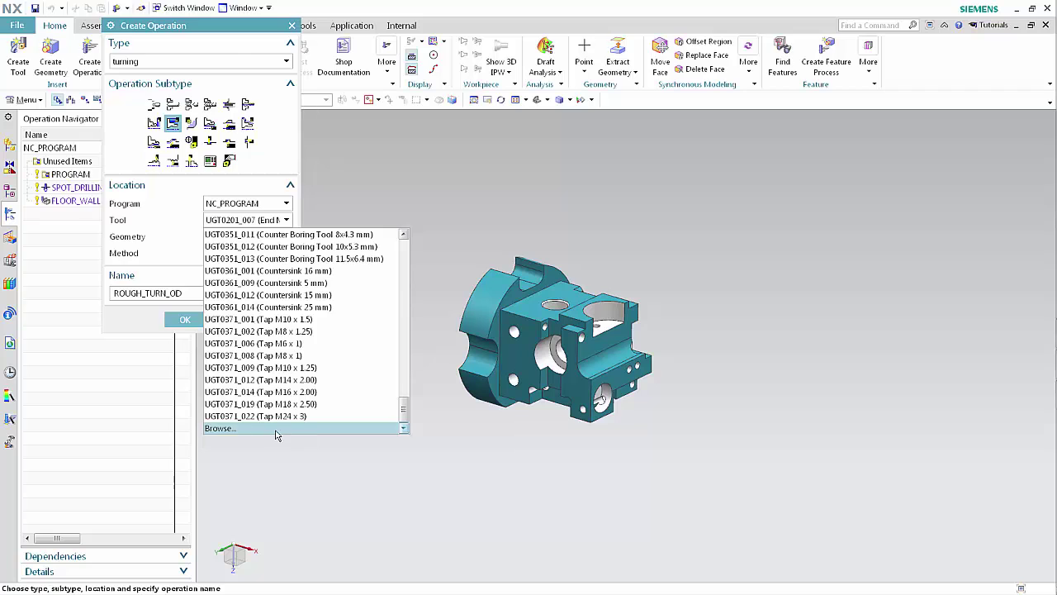
pyautogui.click(277, 429)
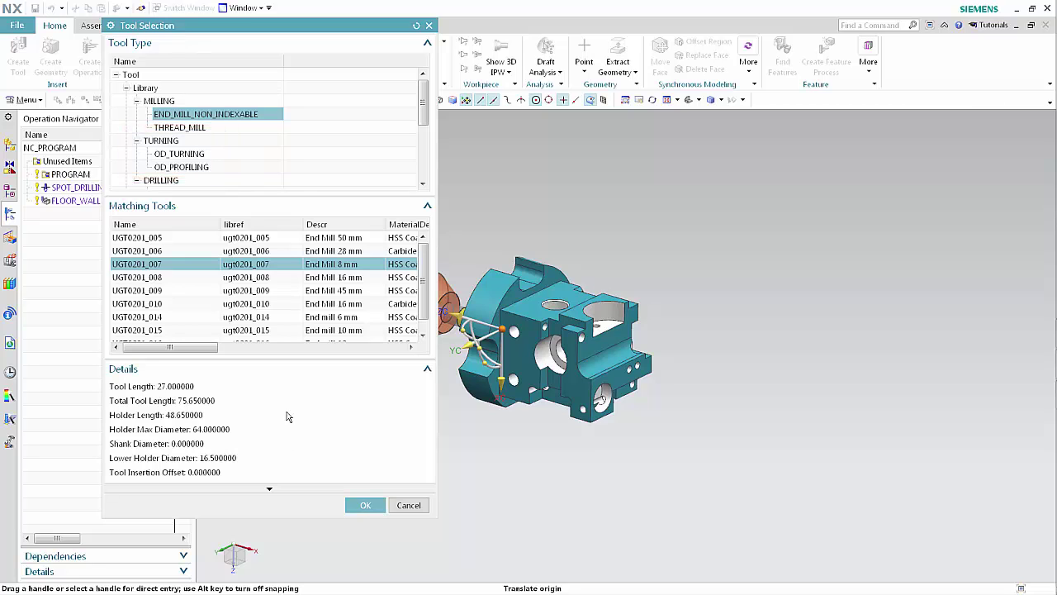
# Step: Assign the OD_TURNING library tool UGT0101_004 to ROUGH_TURN_OD
pyautogui.click(197, 156)
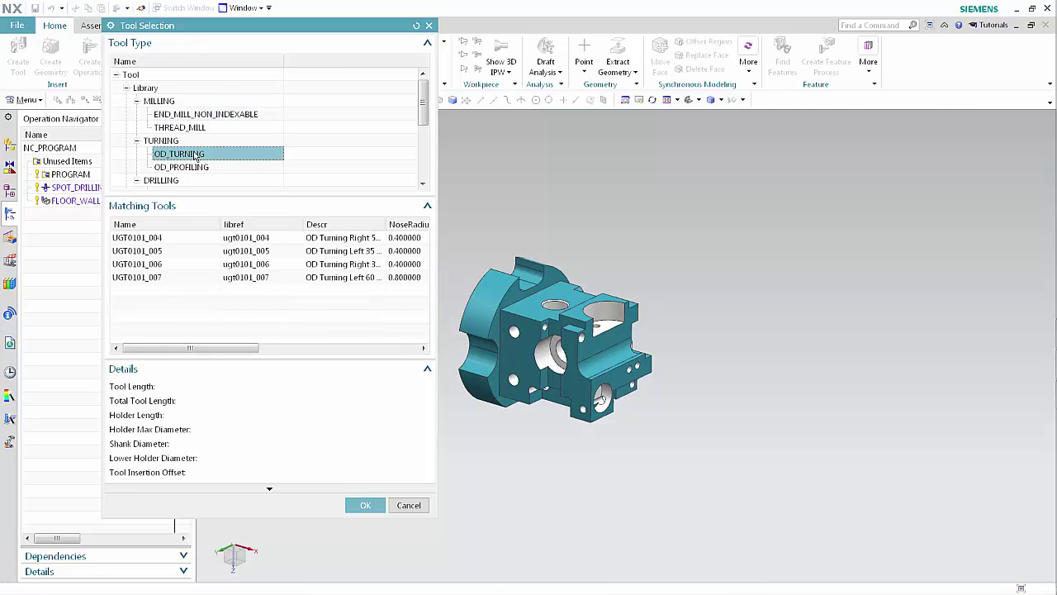
pyautogui.click(183, 239)
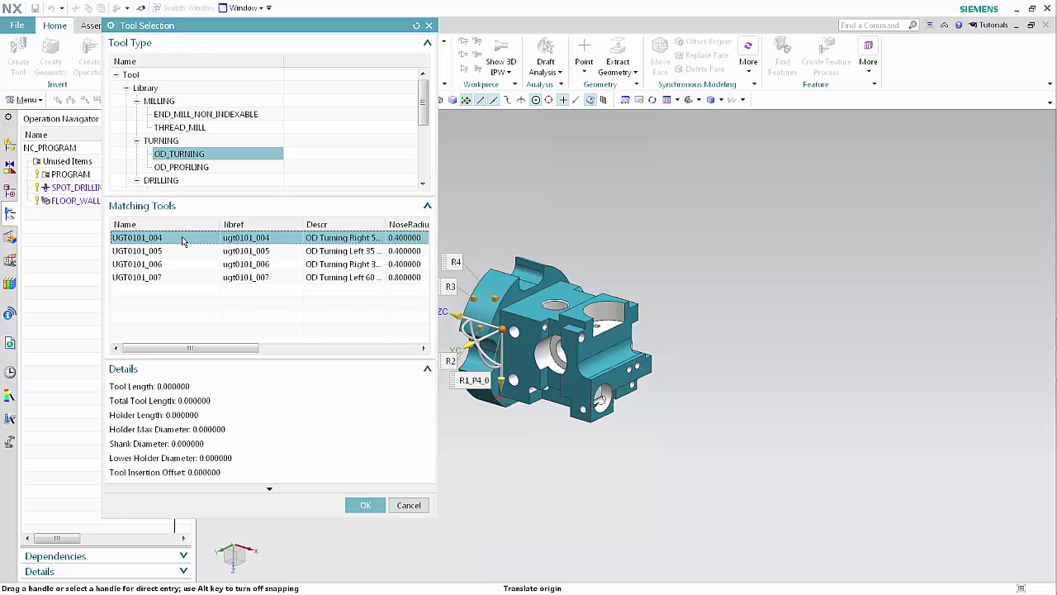
pyautogui.click(355, 505)
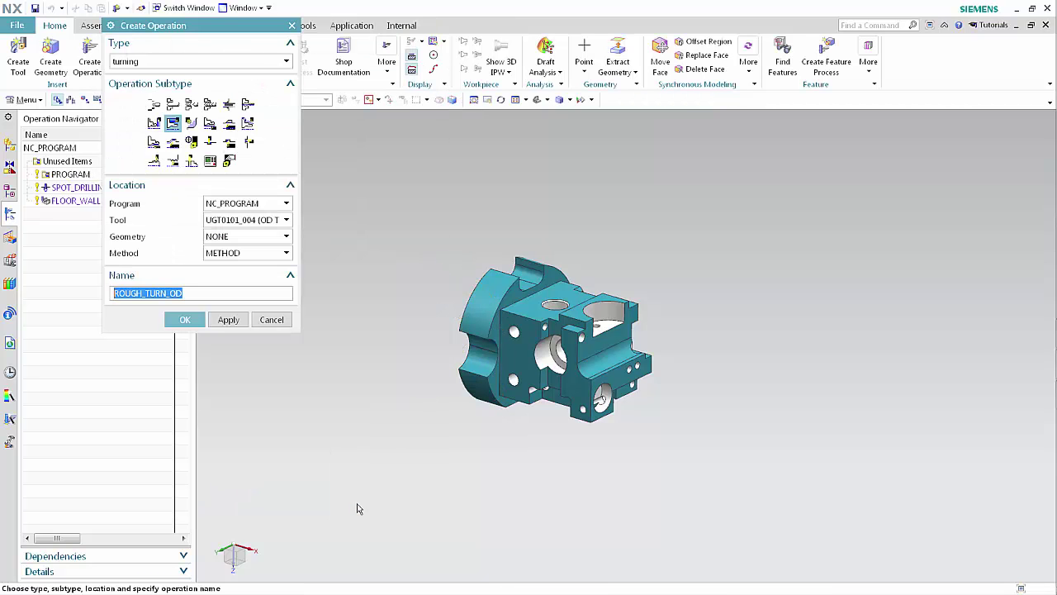